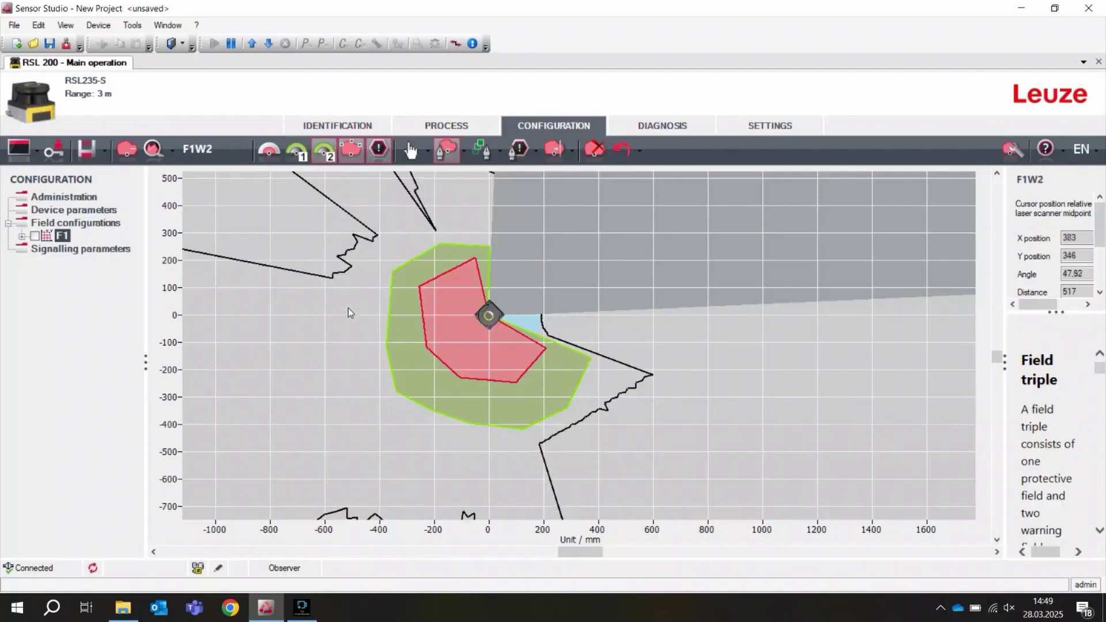
Place a corner of the F1W2 warning field polygon on the field graph.
click(348, 307)
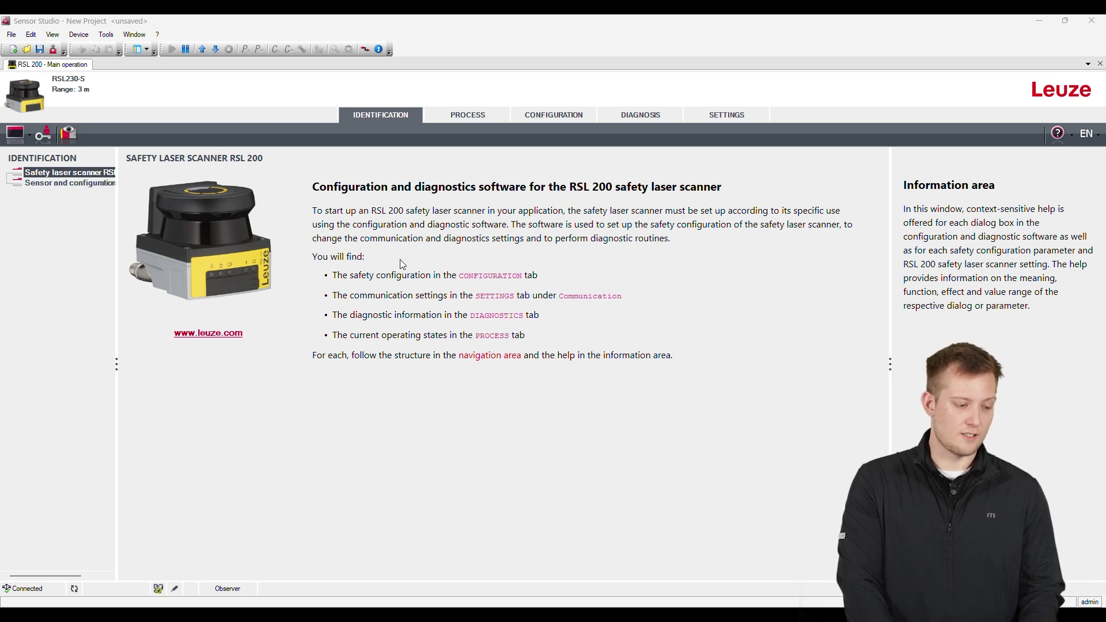
Show the RSL230-S sensor and configuration data, then the live sensor status contour.
click(71, 184)
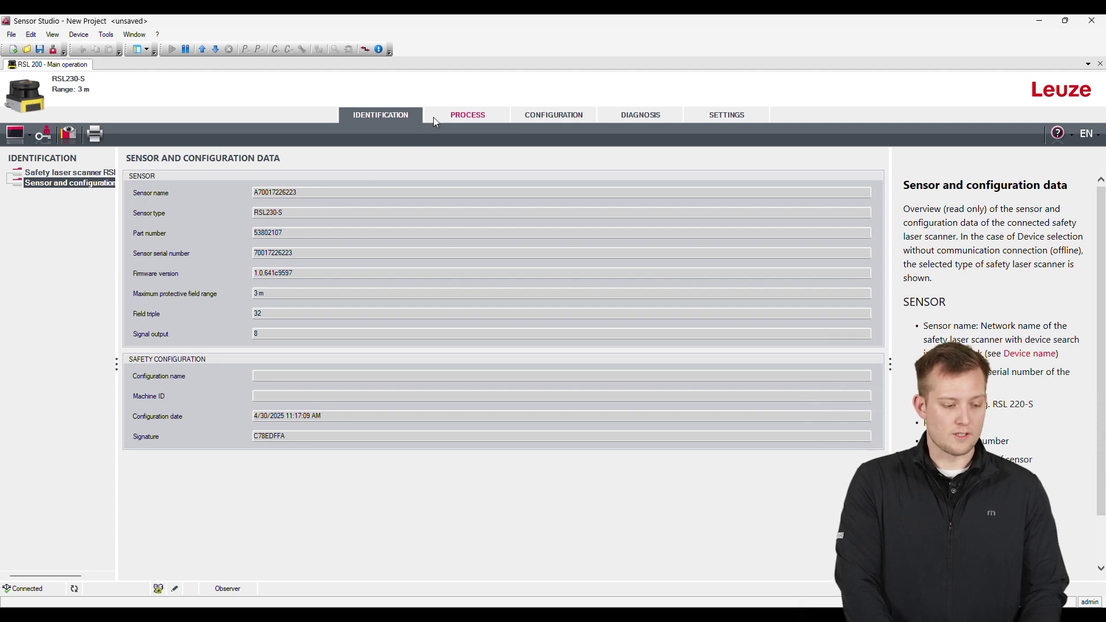
click(463, 115)
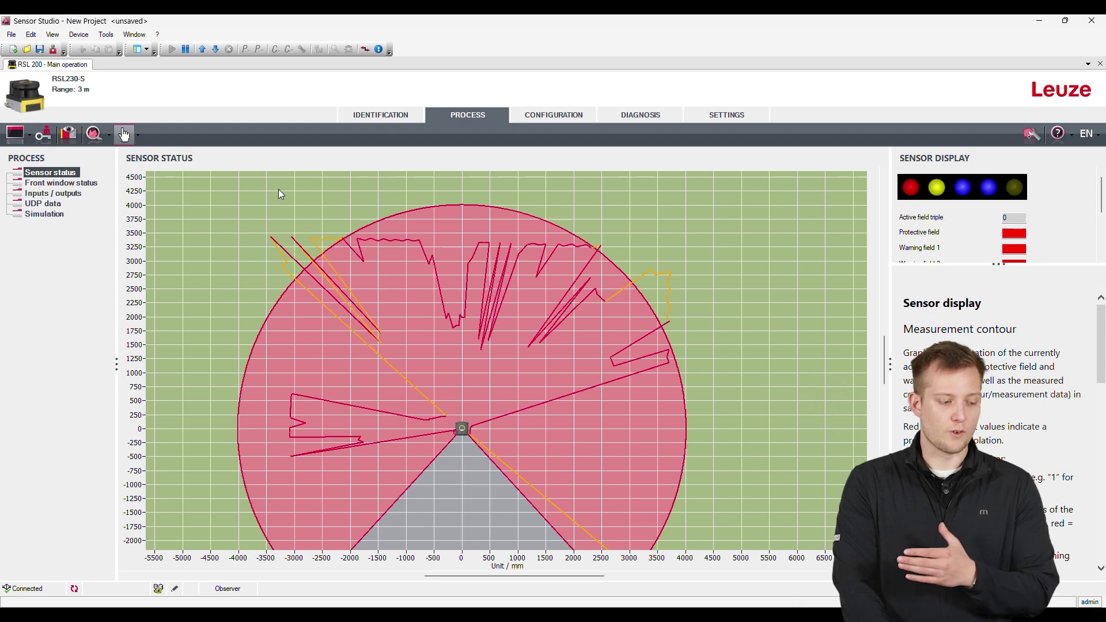
Check the front window pollution levels, then view the connector pin assignments and states.
click(85, 183)
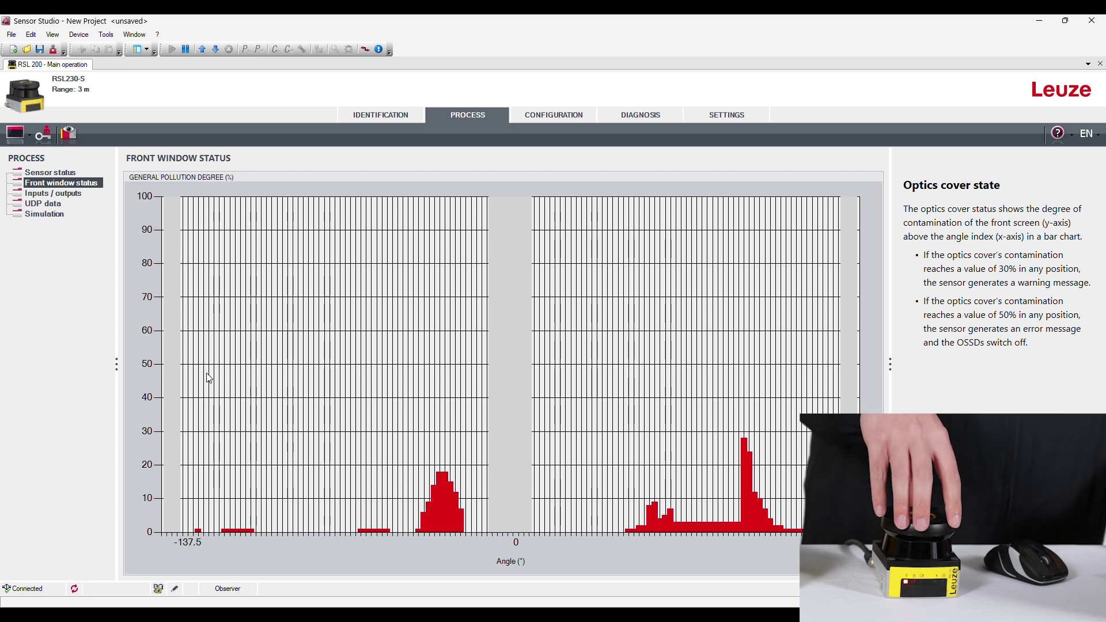
click(70, 196)
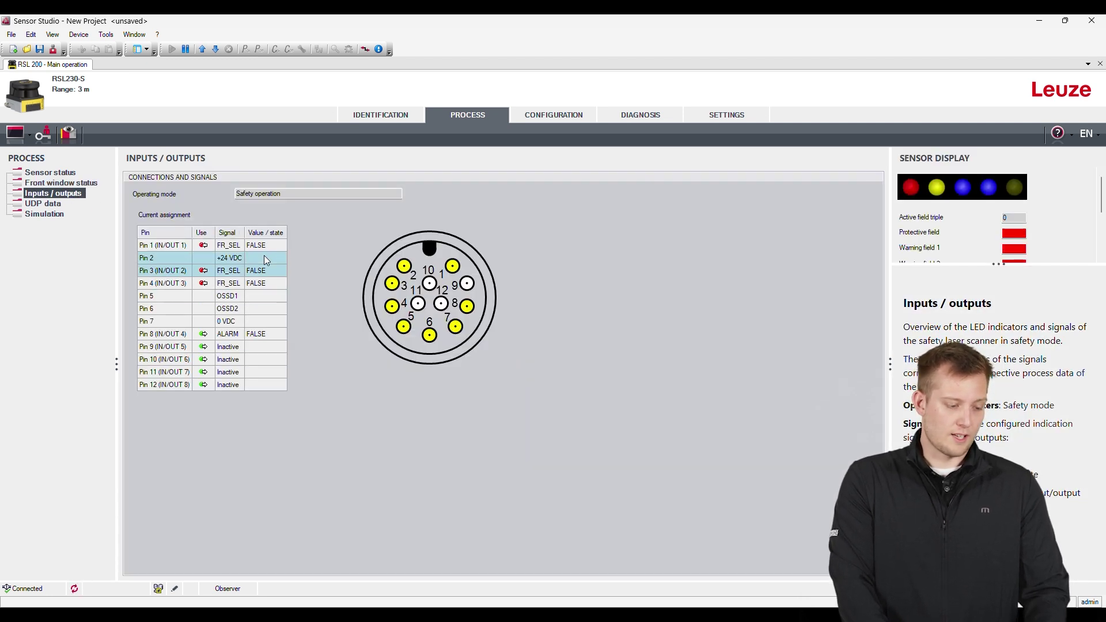
Review UDP data and sensor status, then show device parameters: 50 mm resolution, 150 ms response.
click(54, 205)
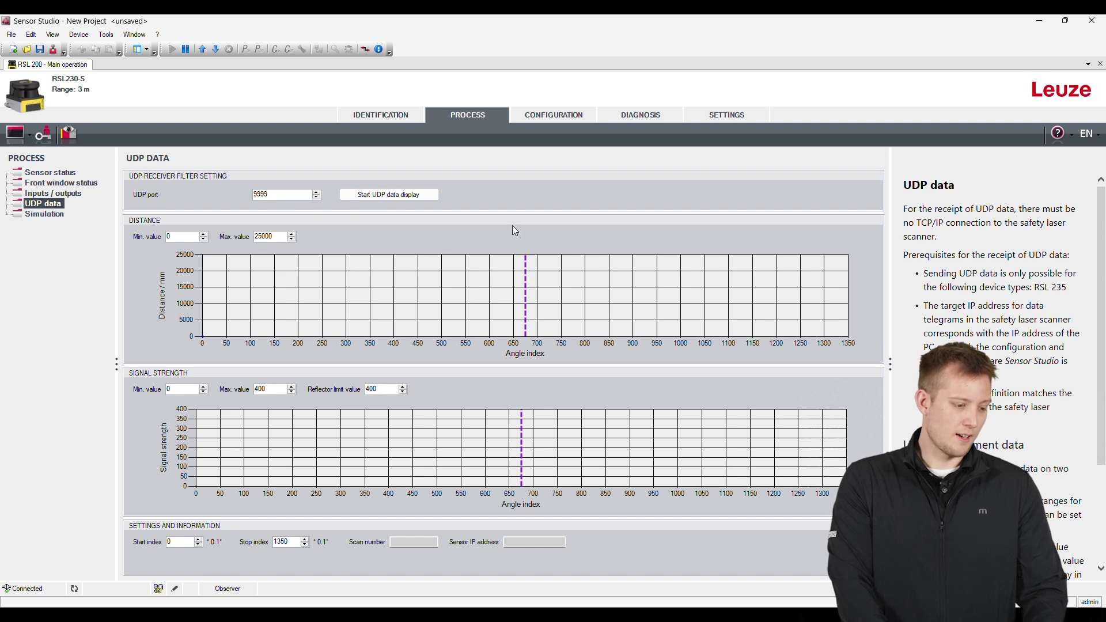
click(48, 174)
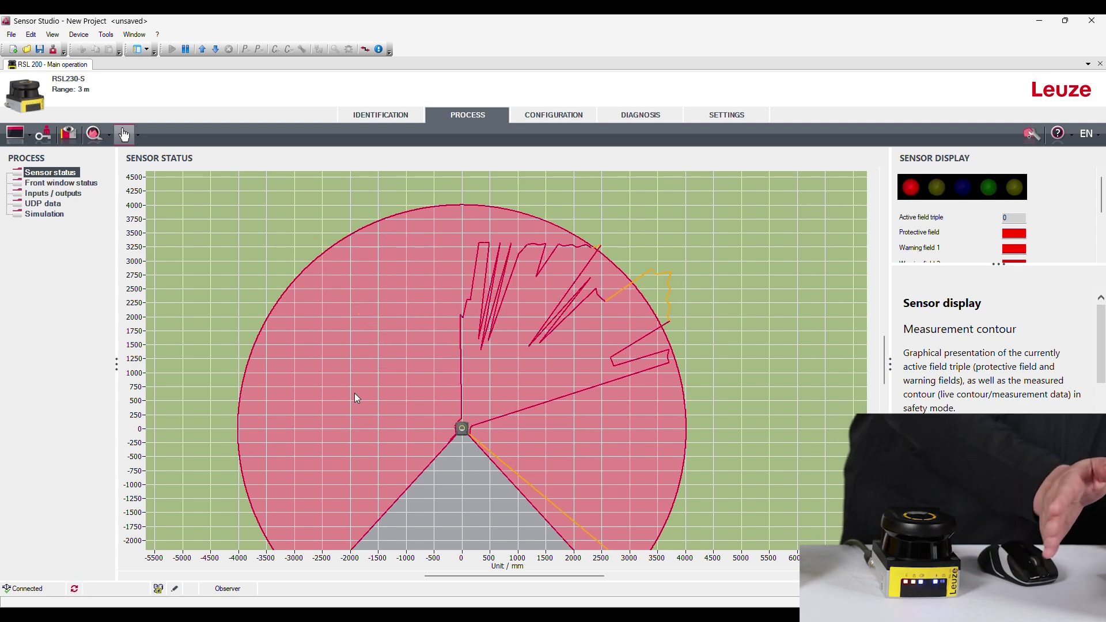
click(552, 117)
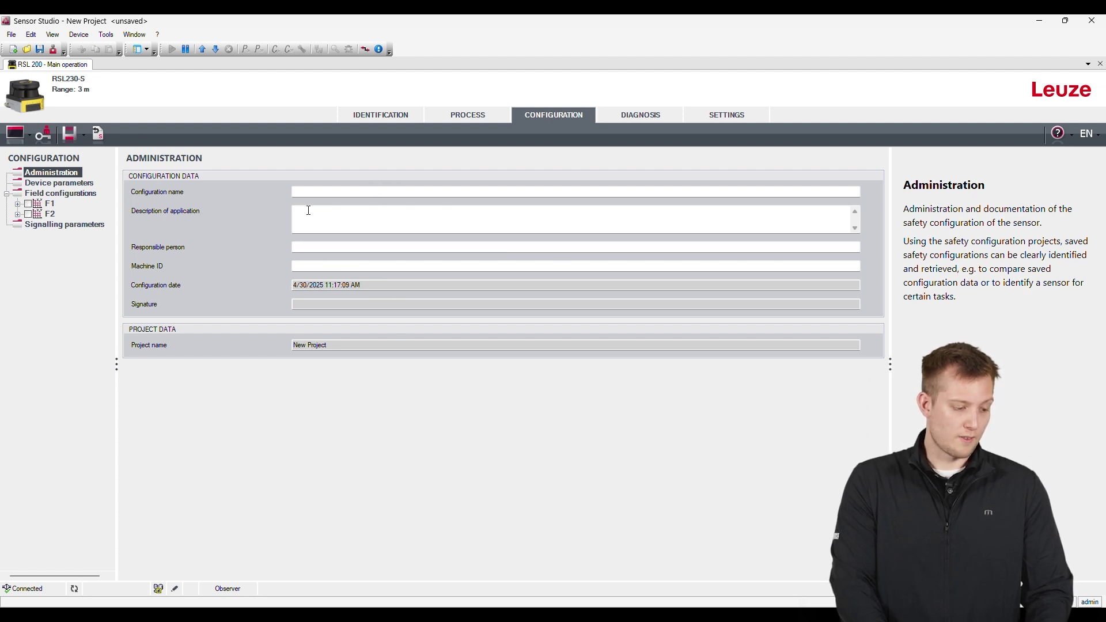
click(62, 183)
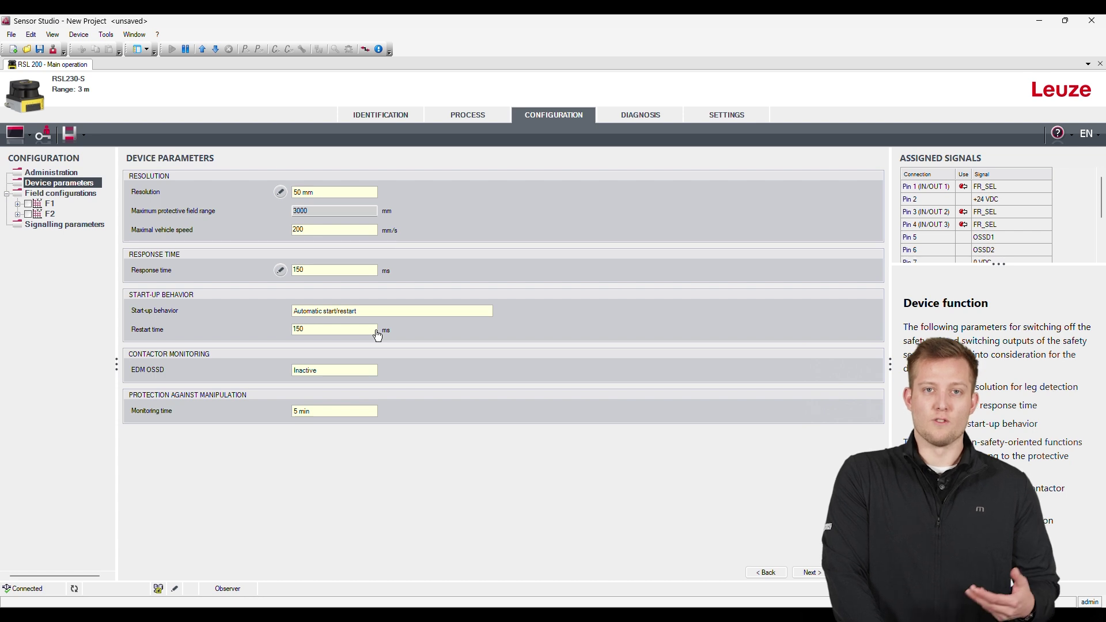
Open the F1 field triple in the field configuration editor.
click(50, 204)
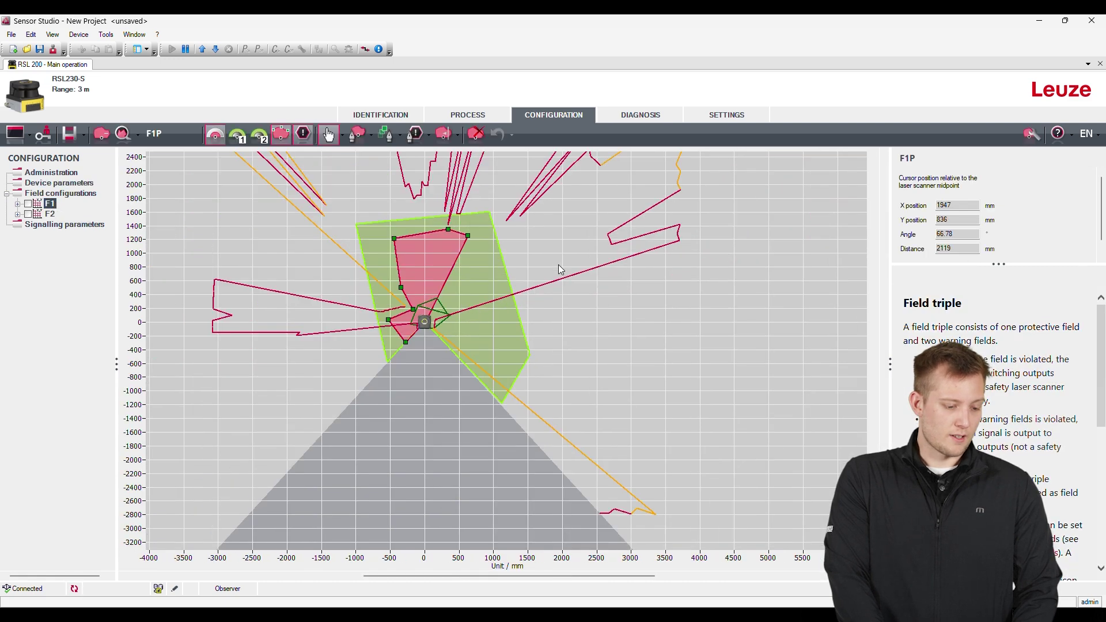
Delete the red F1 protective field contour.
scroll(560, 269, down, 3)
scroll(519, 263, up, 3)
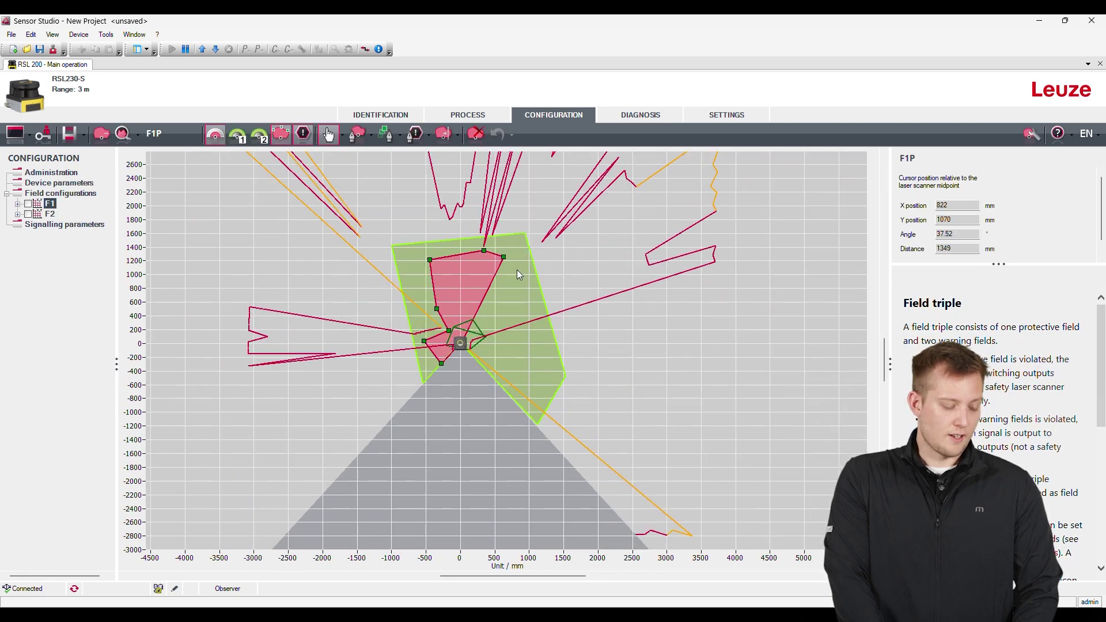
scroll(561, 278, up, 2)
scroll(561, 279, down, 3)
scroll(582, 237, up, 1)
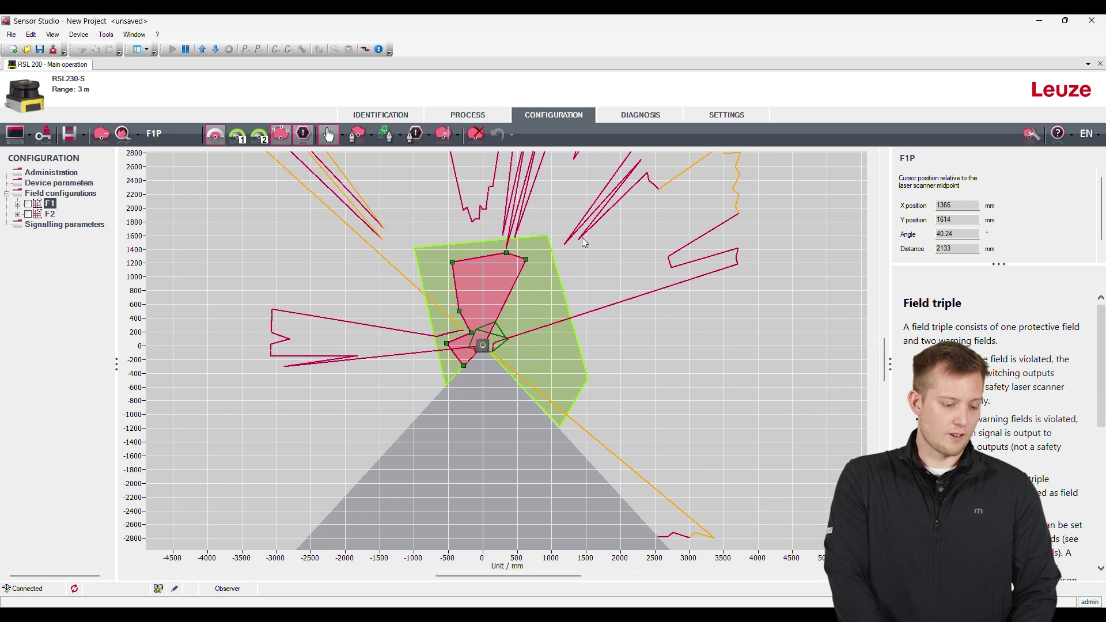
click(476, 134)
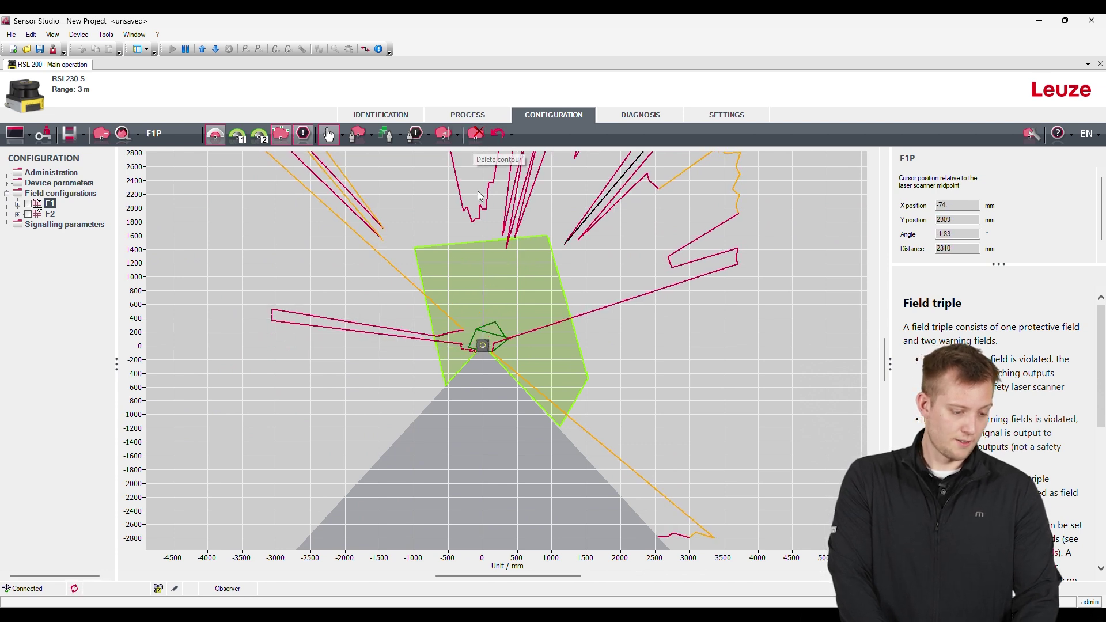
Delete the green warning field 1 contour, returning to the protective field.
click(236, 136)
click(476, 134)
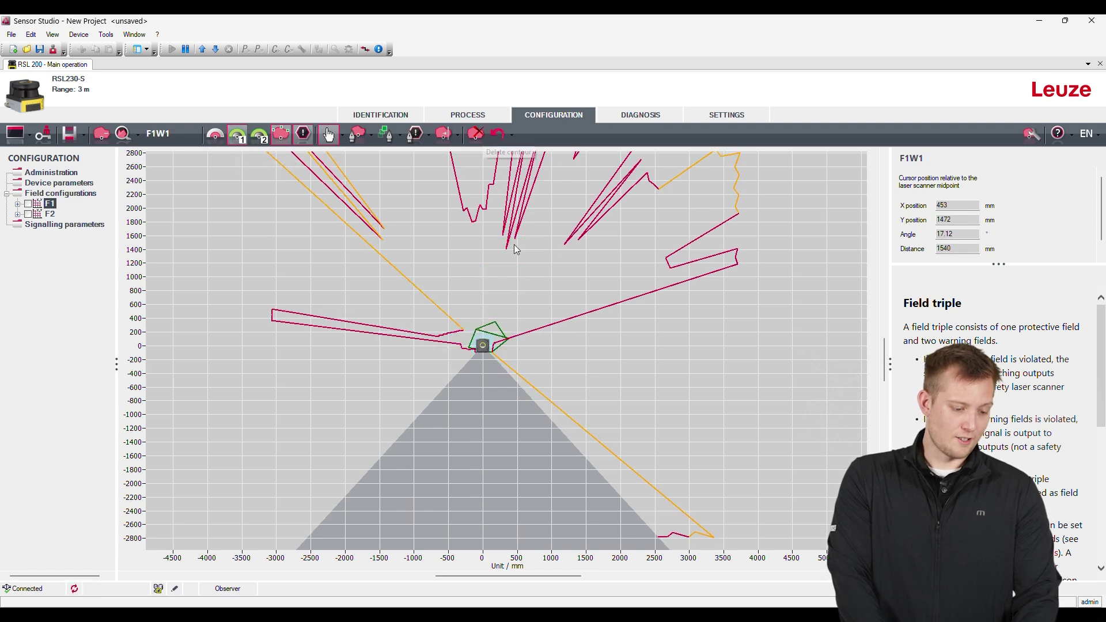
scroll(535, 333, down, 1)
scroll(496, 306, up, 3)
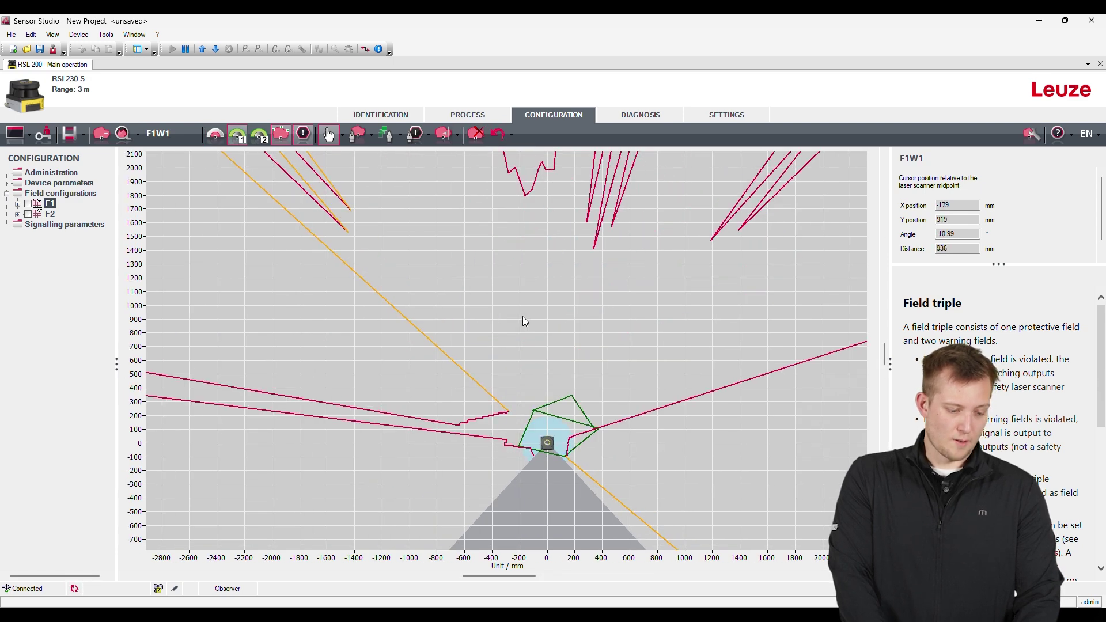
scroll(504, 276, down, 2)
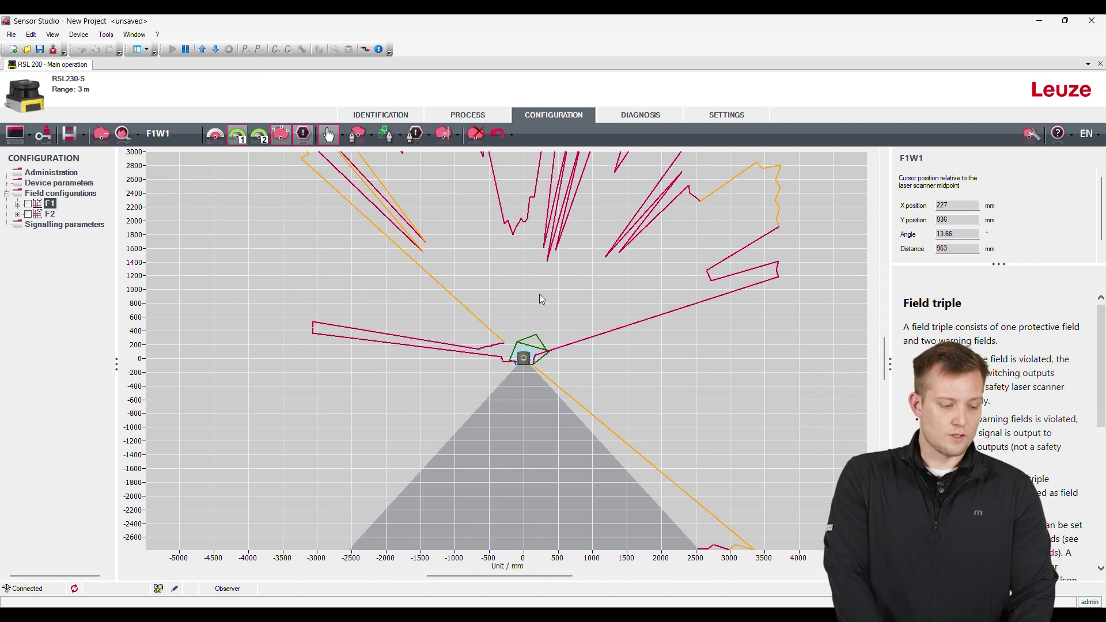
click(219, 138)
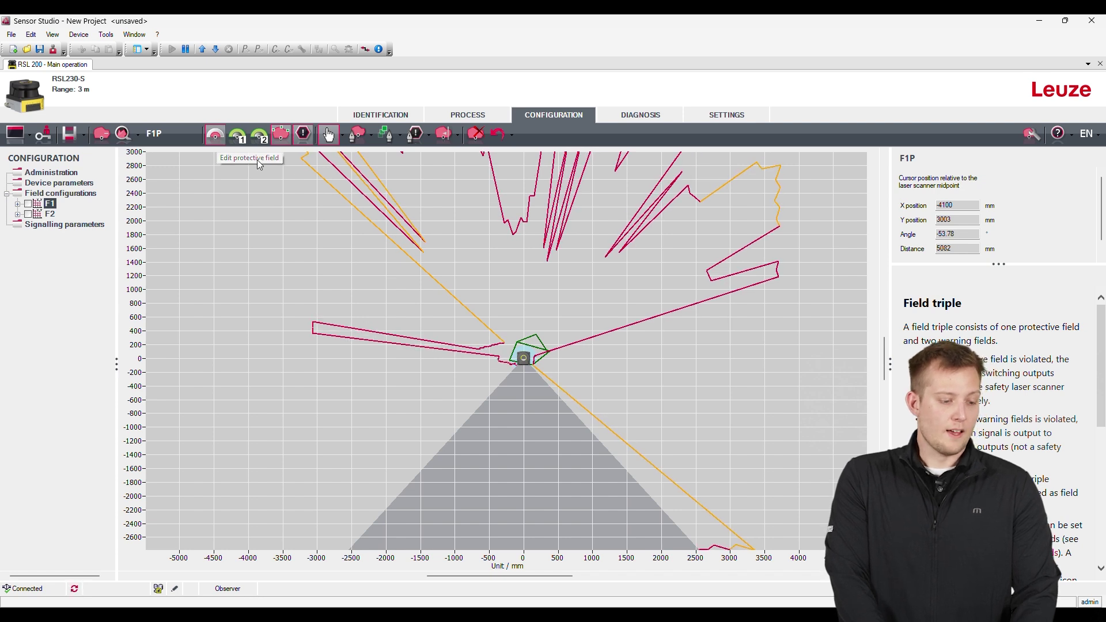
Start a polygon-shaped F1 protective field with its first three corners.
click(369, 136)
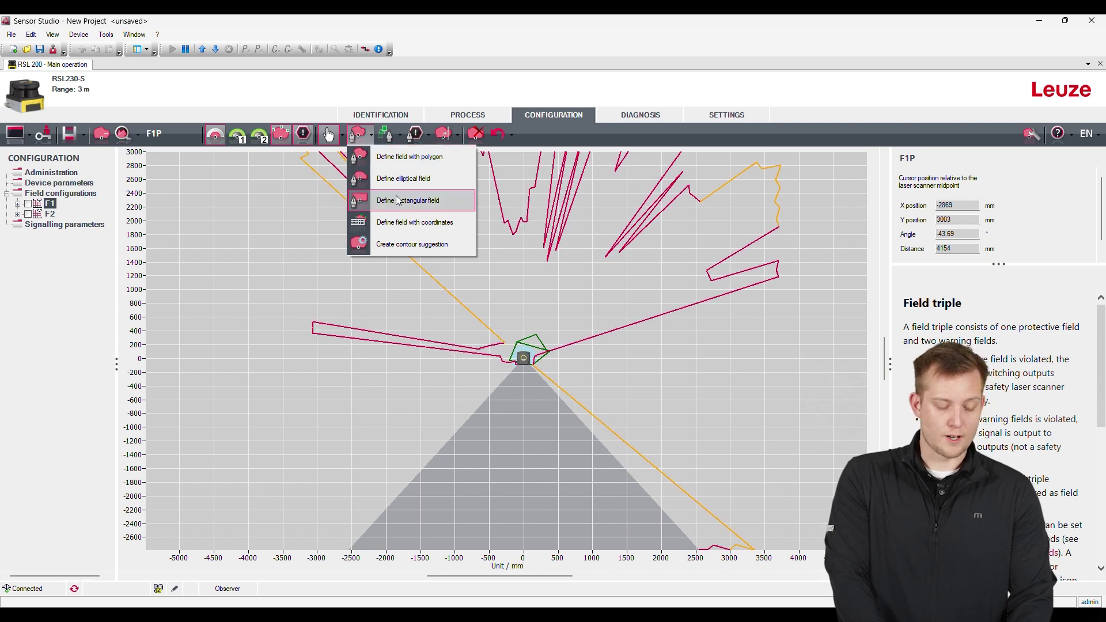
click(416, 164)
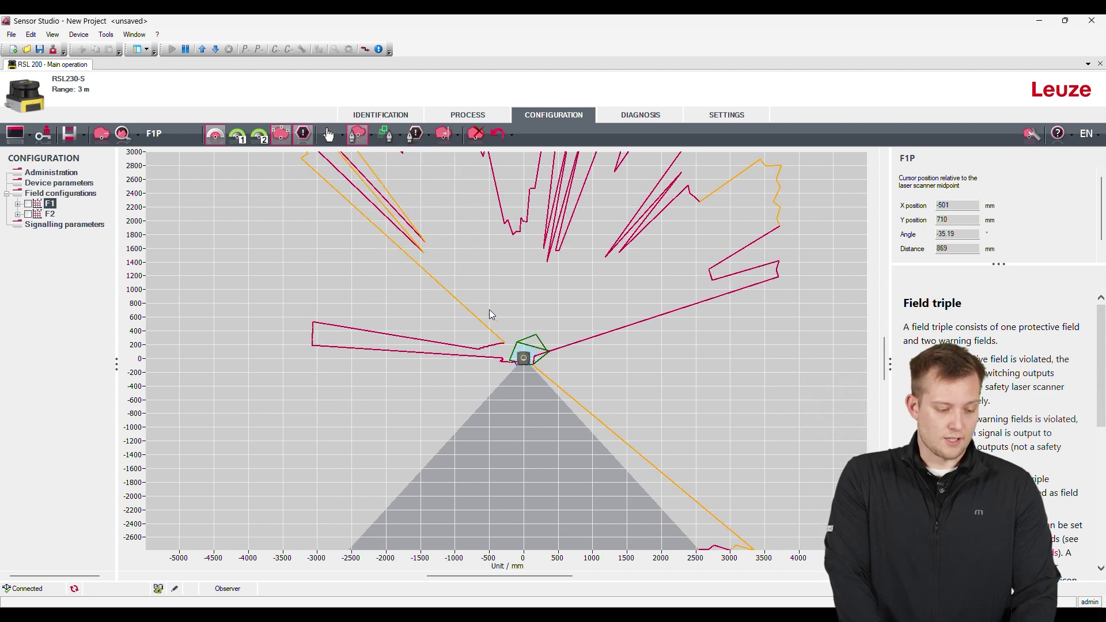
scroll(491, 314, up, 4)
click(477, 374)
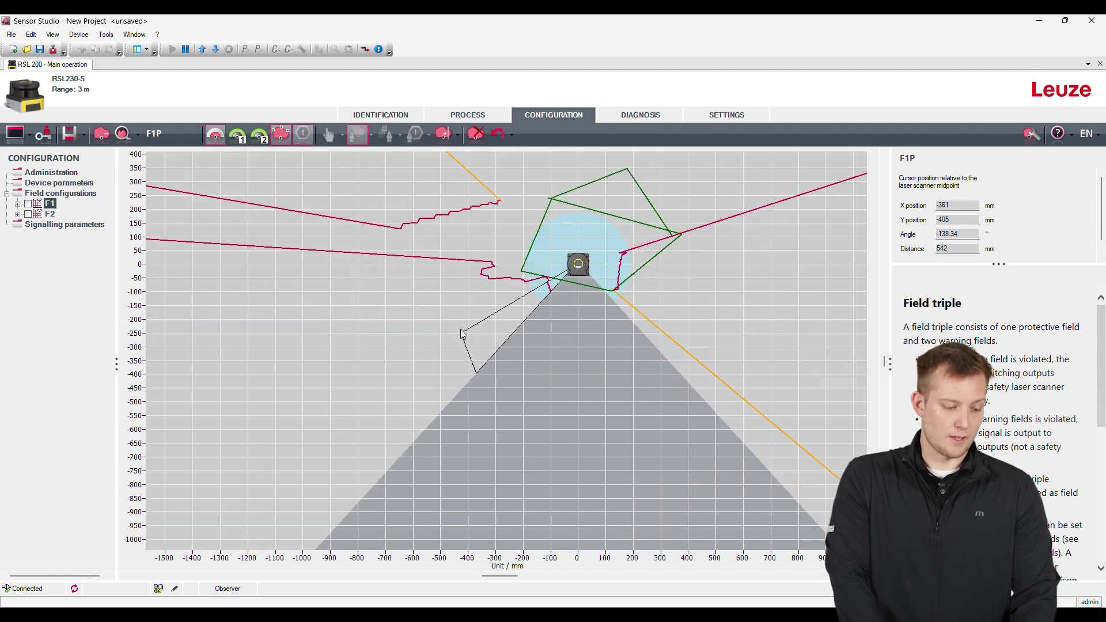
click(431, 234)
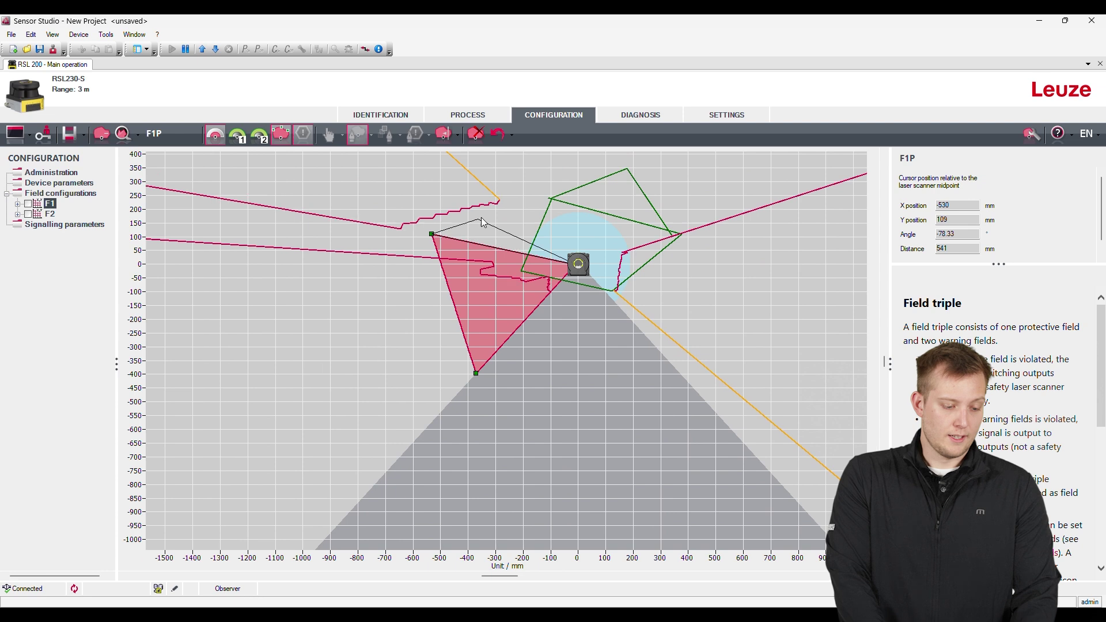
click(531, 197)
Add the remaining corners to close the red protective field about 1000 mm out.
scroll(531, 197, down, 2)
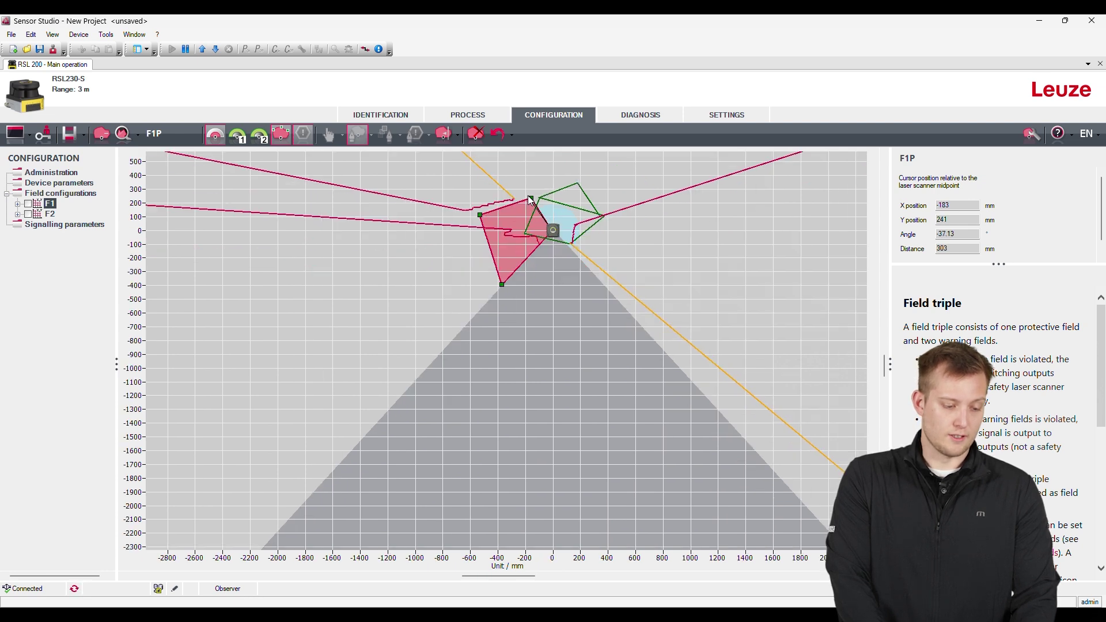
scroll(531, 197, down, 4)
click(528, 170)
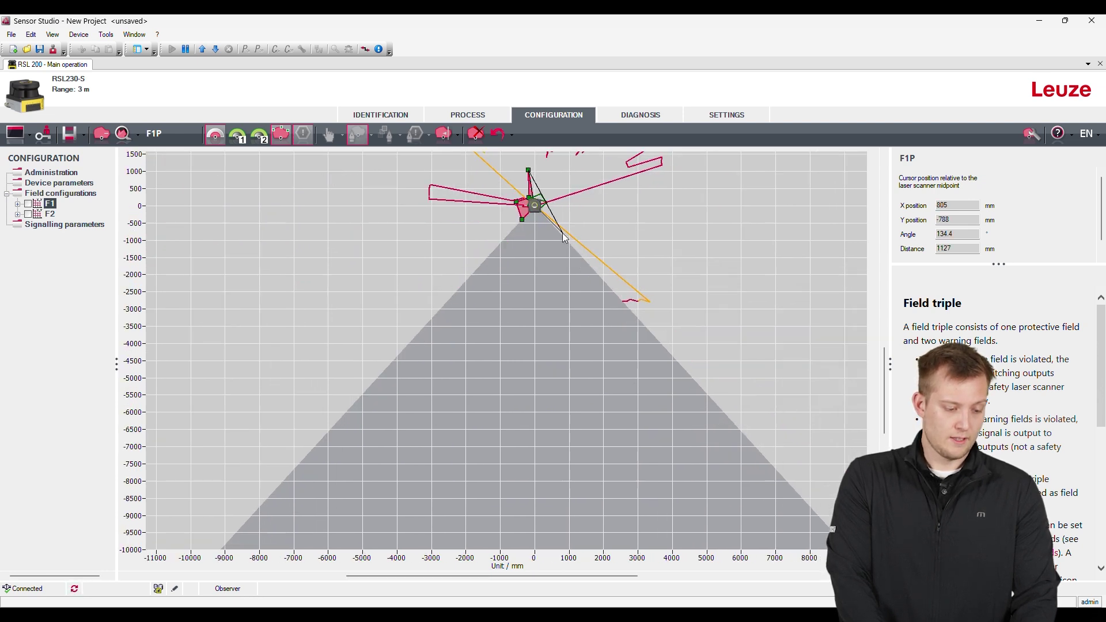
scroll(563, 237, up, 6)
click(559, 242)
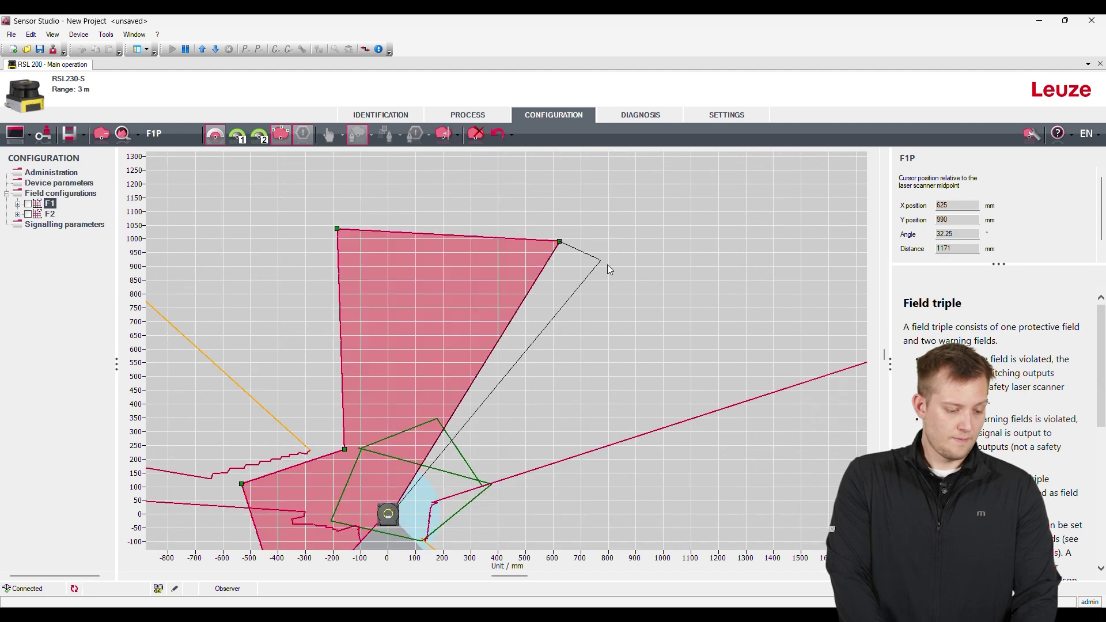
click(693, 349)
scroll(649, 361, down, 5)
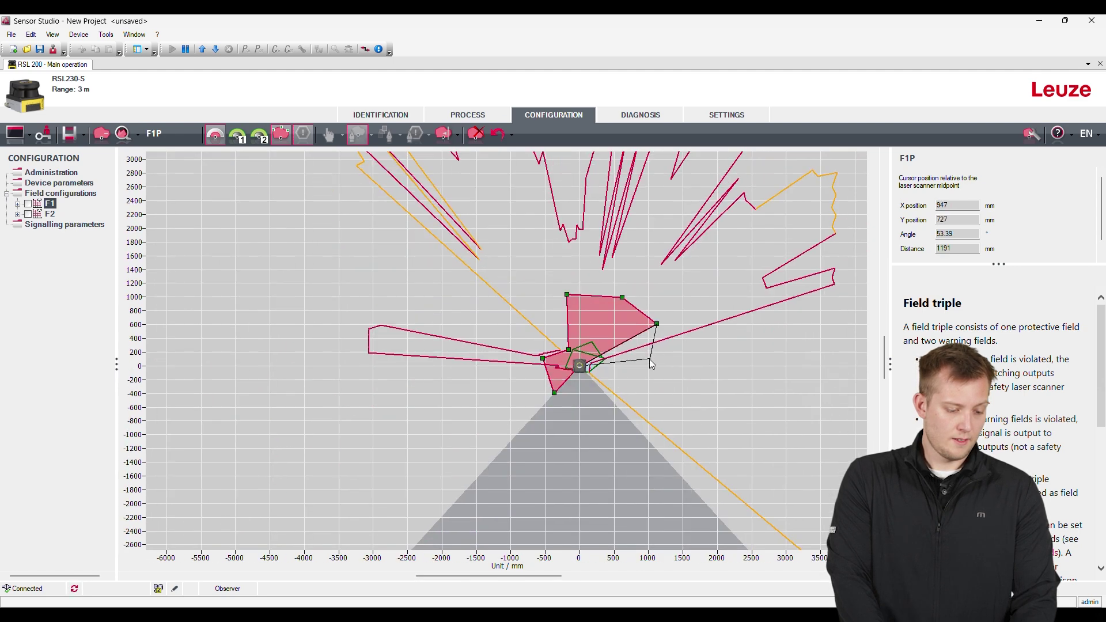
click(603, 392)
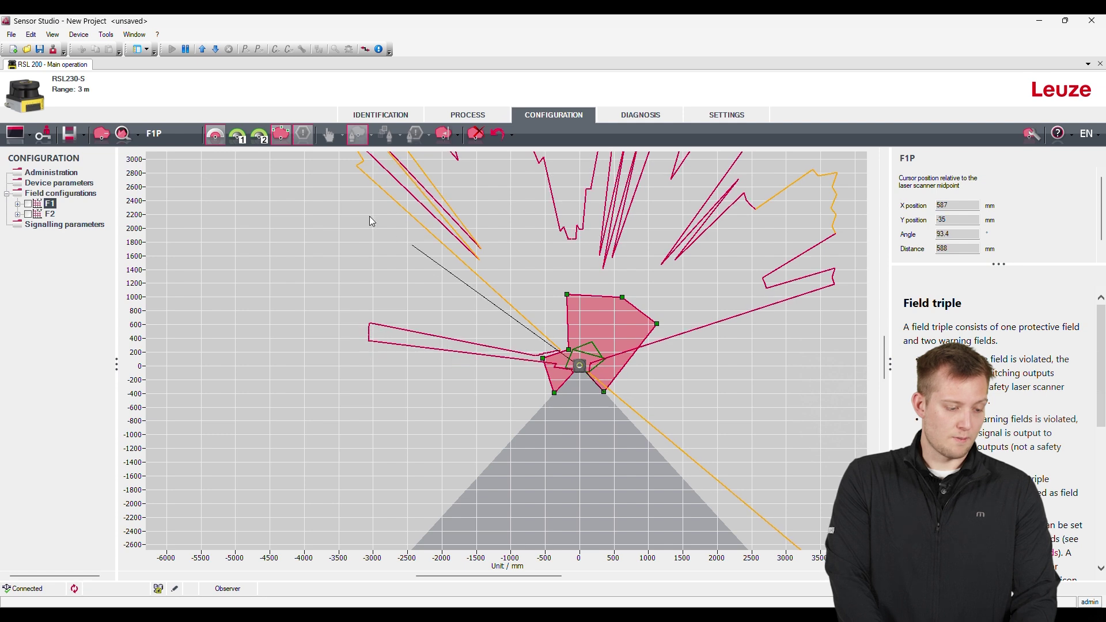
click(238, 135)
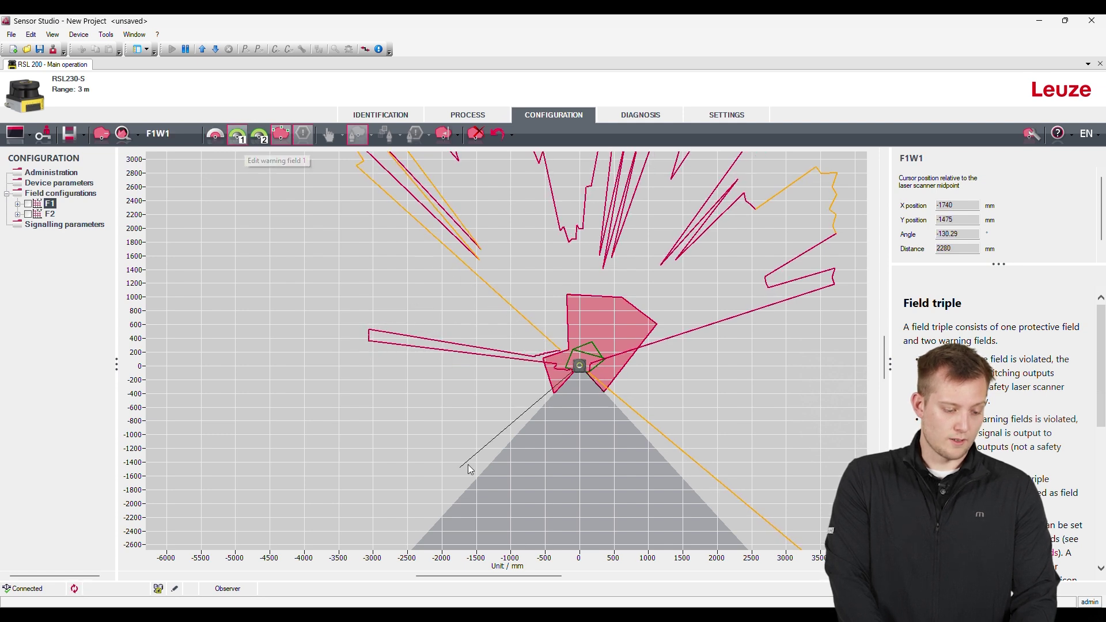
Draw a six-corner green warning field 1 polygon reaching about 1600 mm from the scanner.
click(508, 444)
click(494, 297)
click(542, 257)
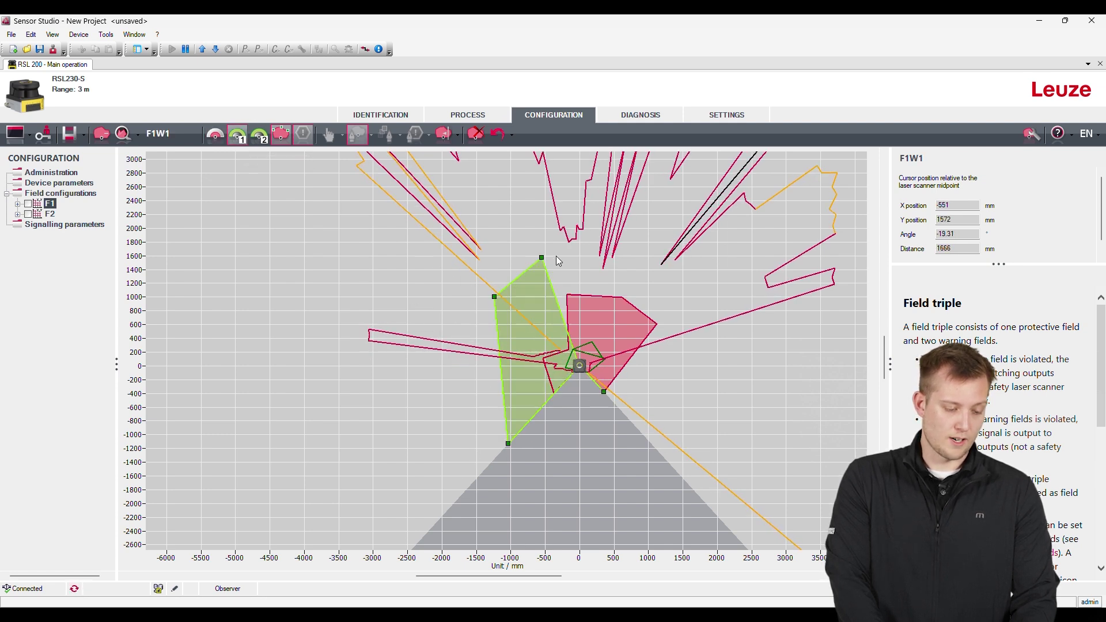
click(595, 254)
click(678, 276)
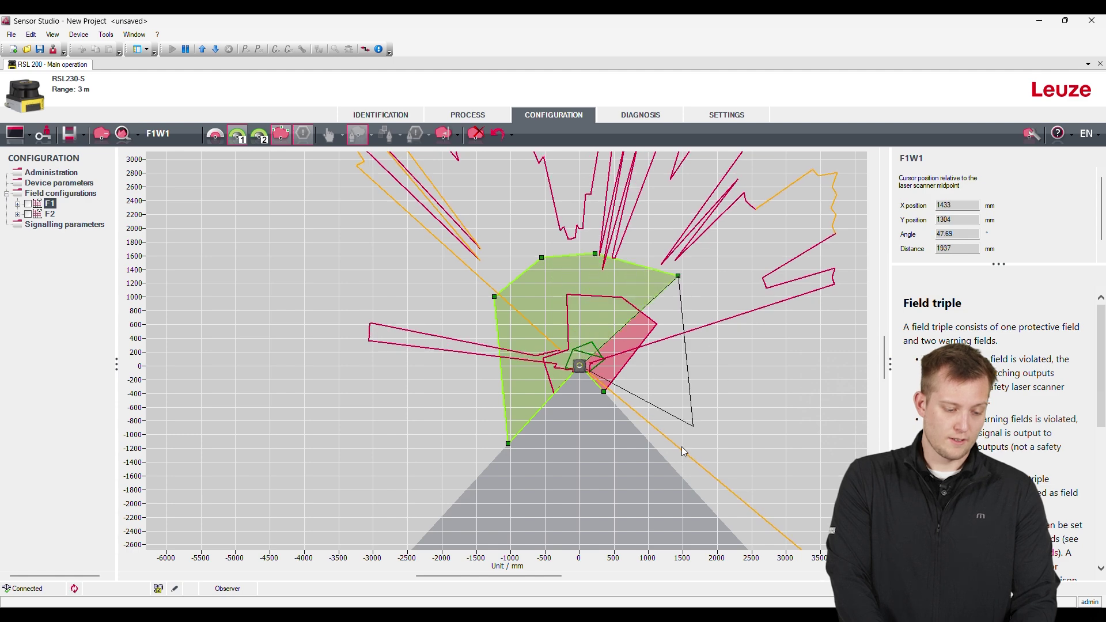
click(661, 471)
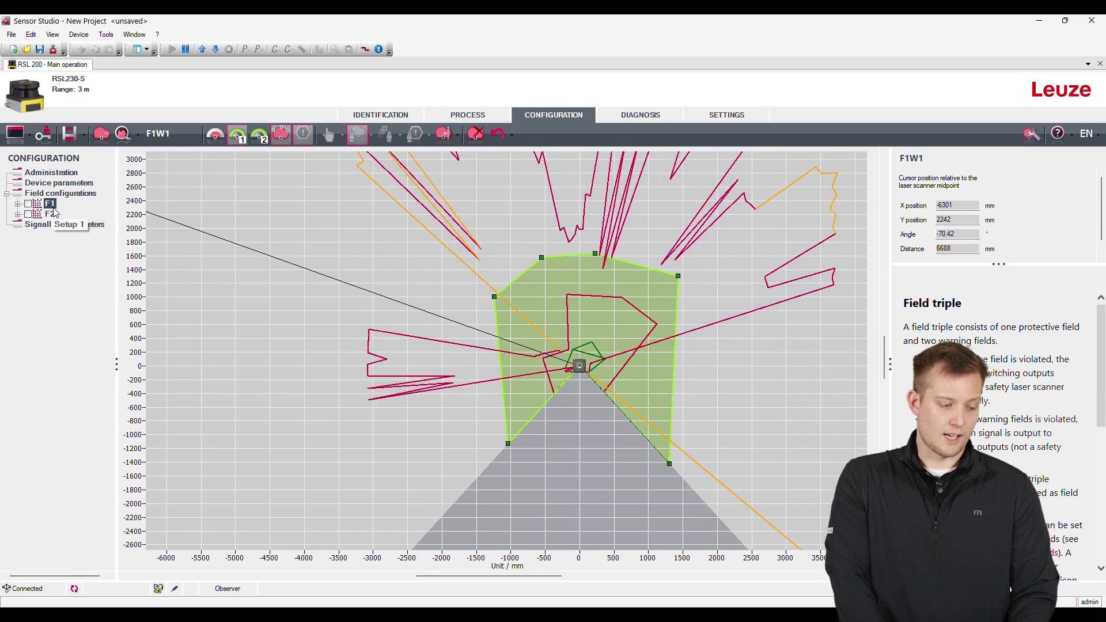
Add field triple F3 under Field configurations and view its default circular protective field.
right_click(66, 195)
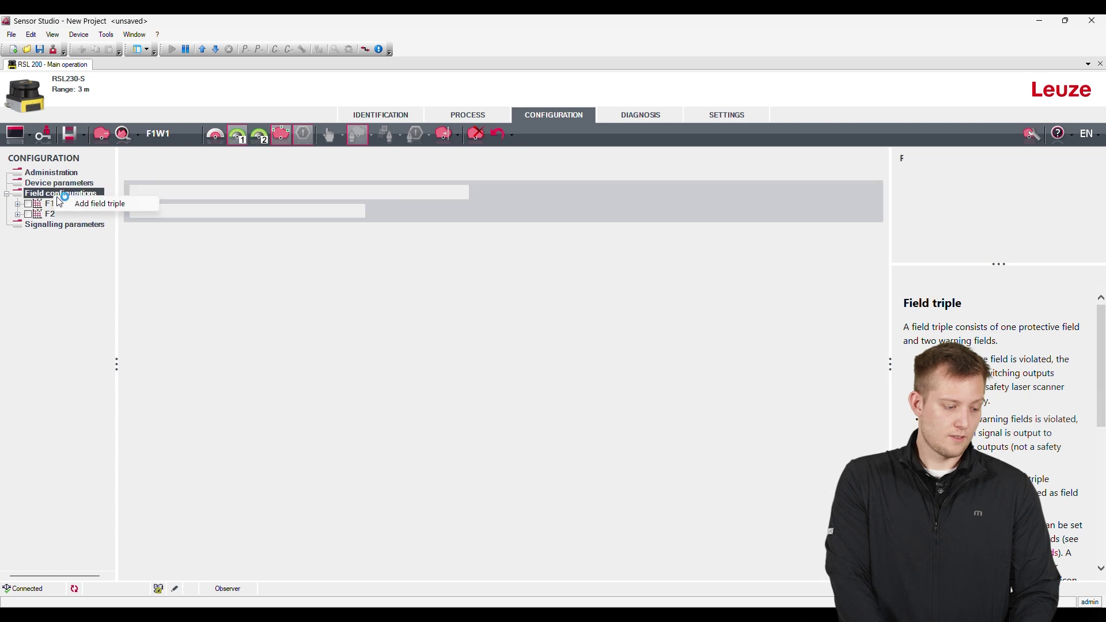
click(99, 204)
click(502, 339)
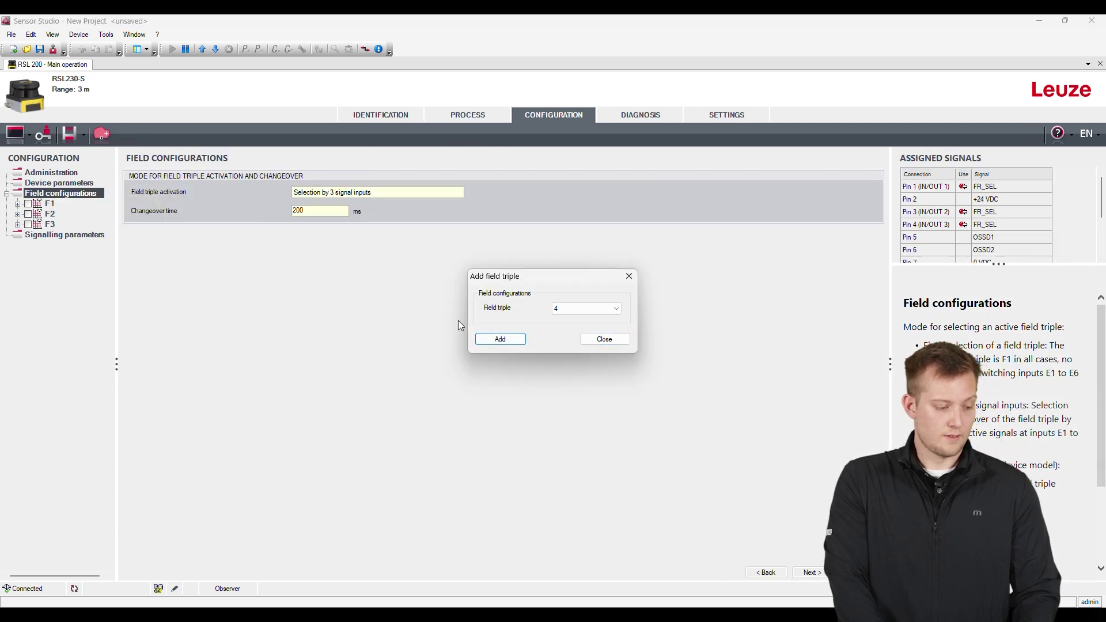
click(602, 338)
click(50, 225)
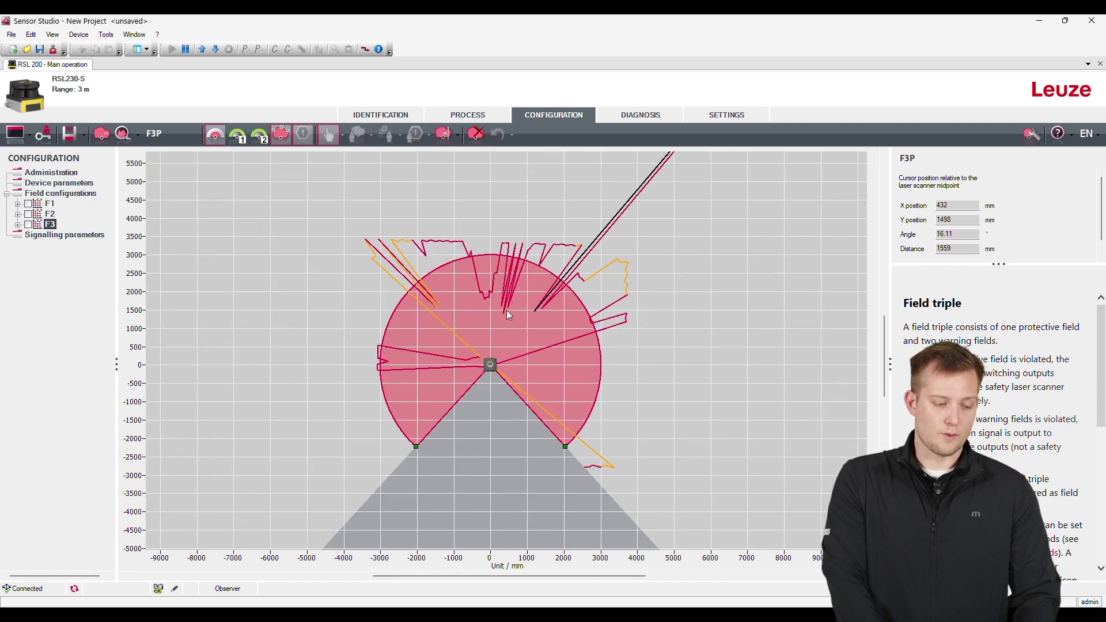
scroll(507, 311, up, 2)
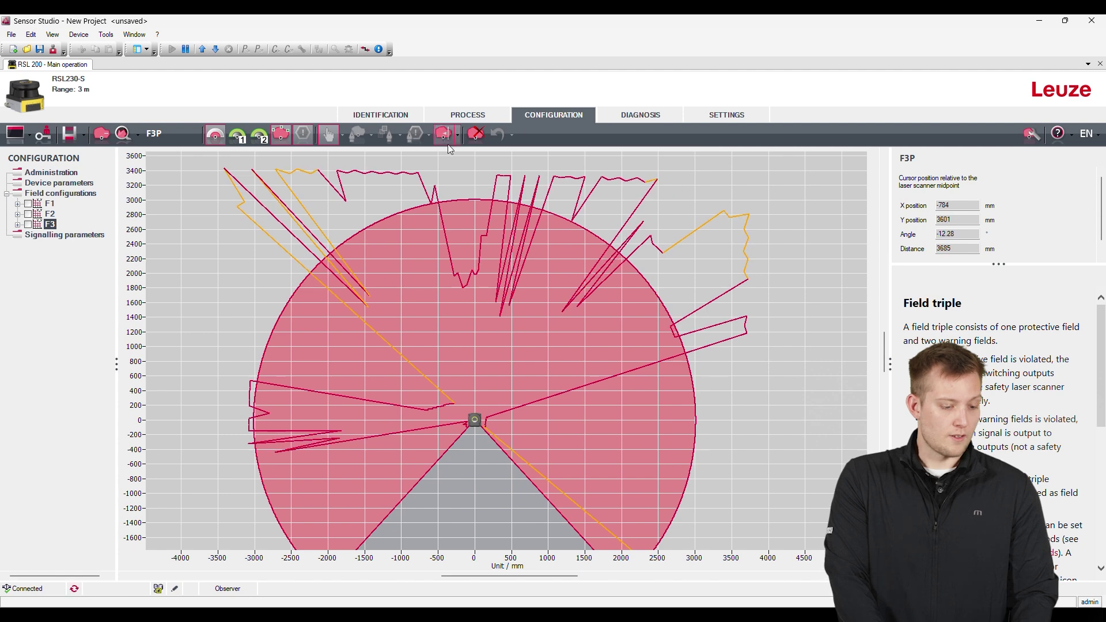
click(627, 118)
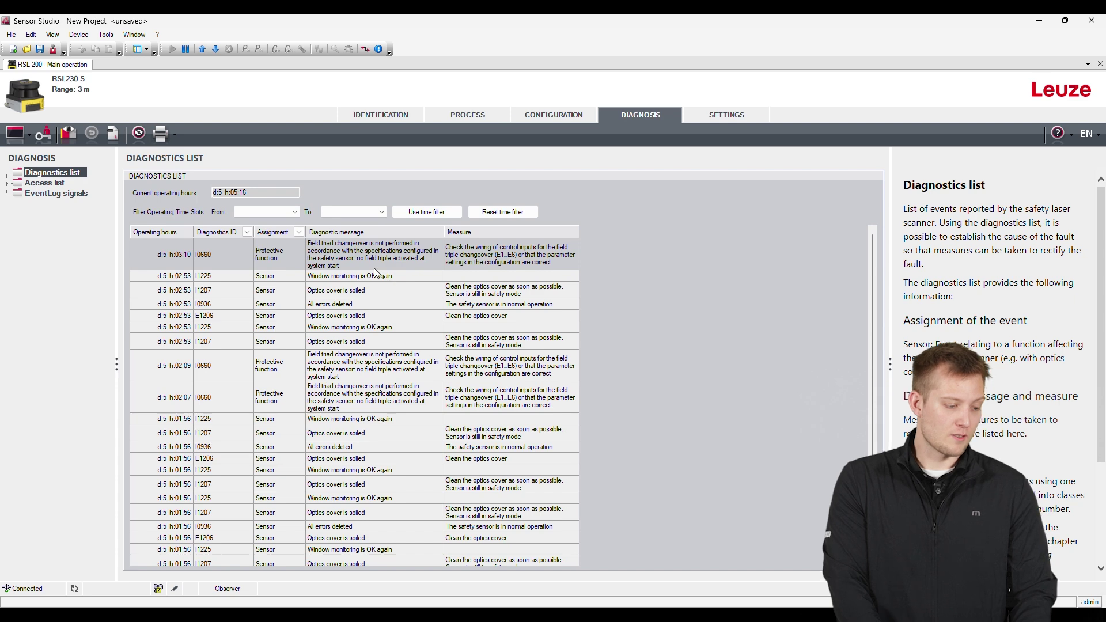
Scroll through the diagnostics event log, then bring up the Settings Communication page.
scroll(375, 272, down, 1)
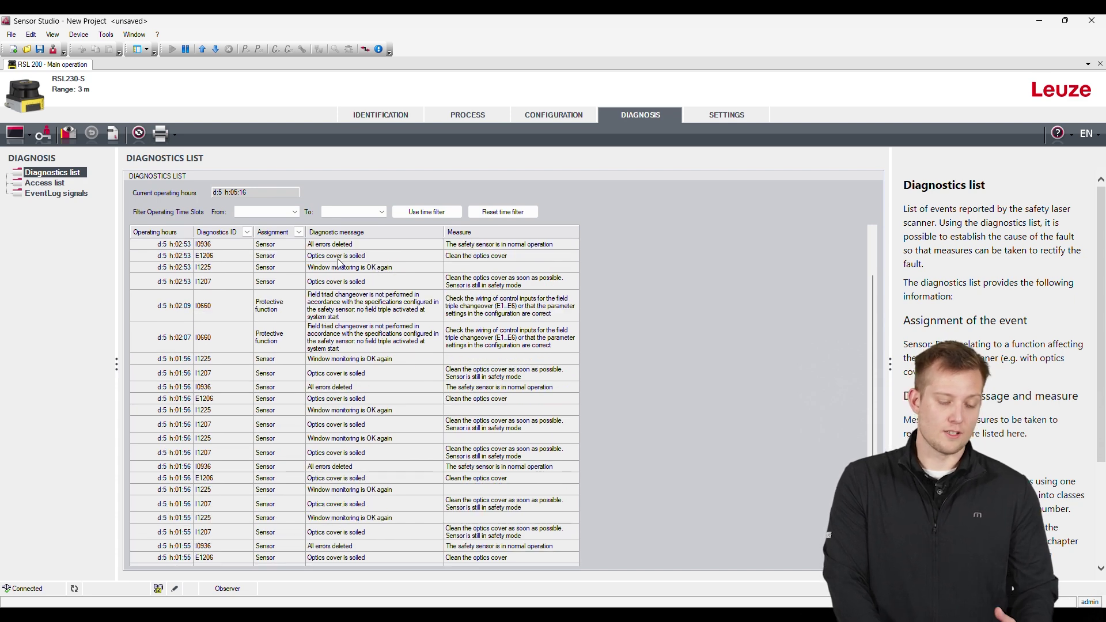
scroll(302, 245, up, 2)
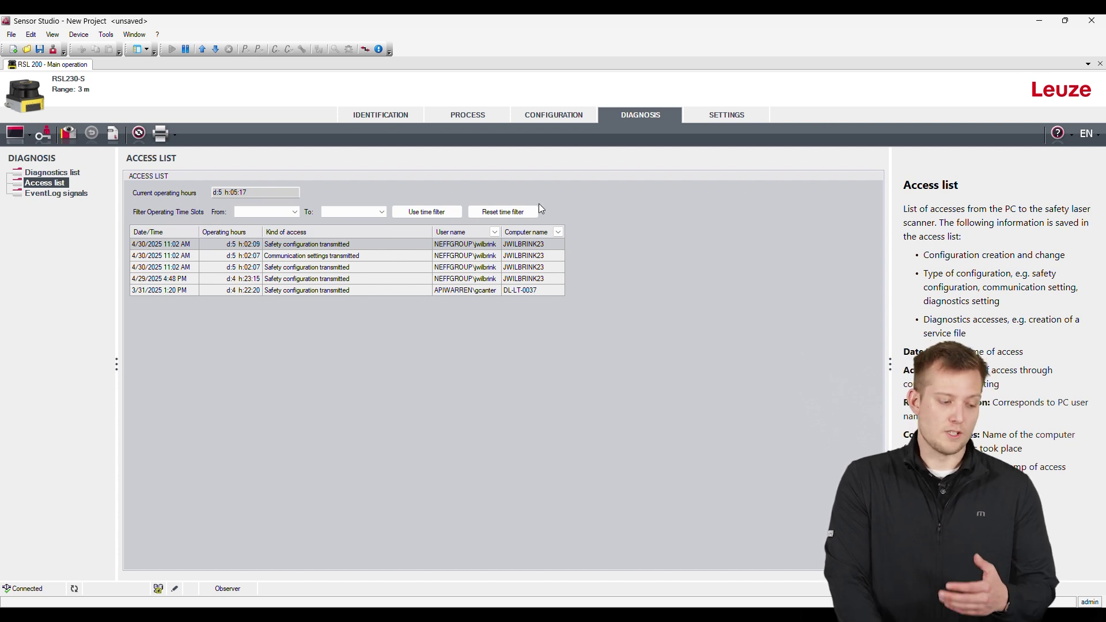
click(720, 113)
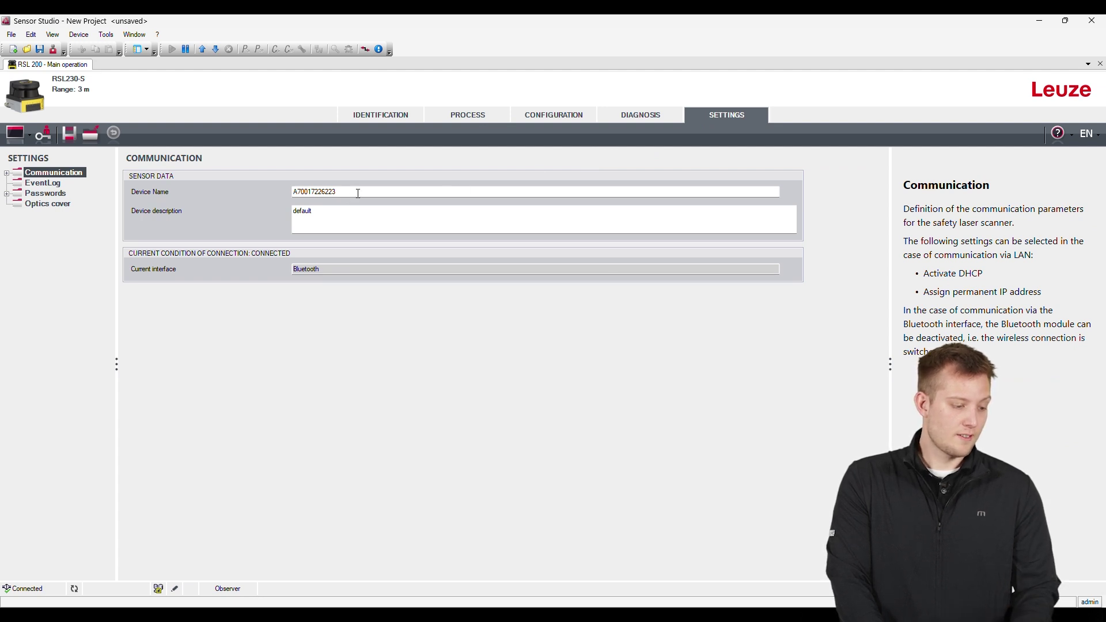
Review the EventLog monitored signals and the password change form, then check the optics cover condition.
click(49, 182)
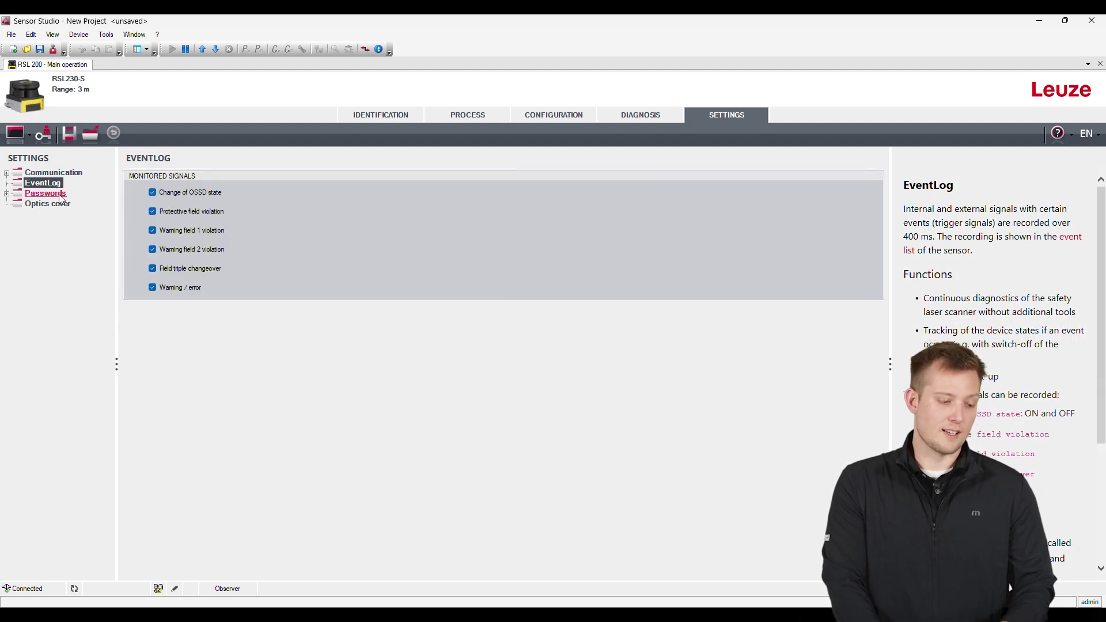
click(59, 195)
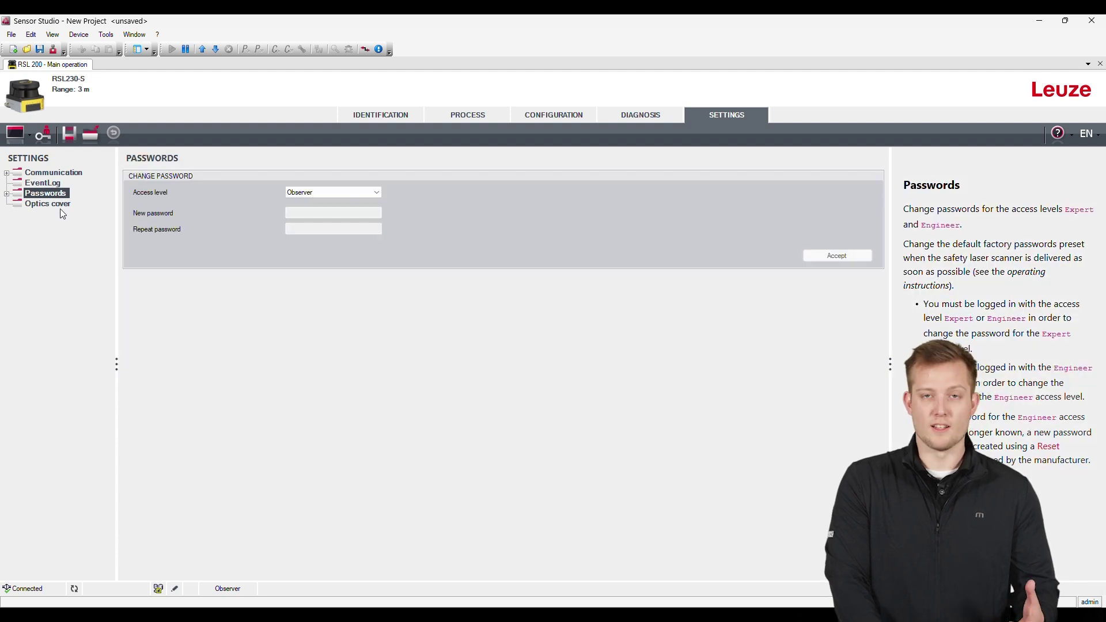
click(57, 204)
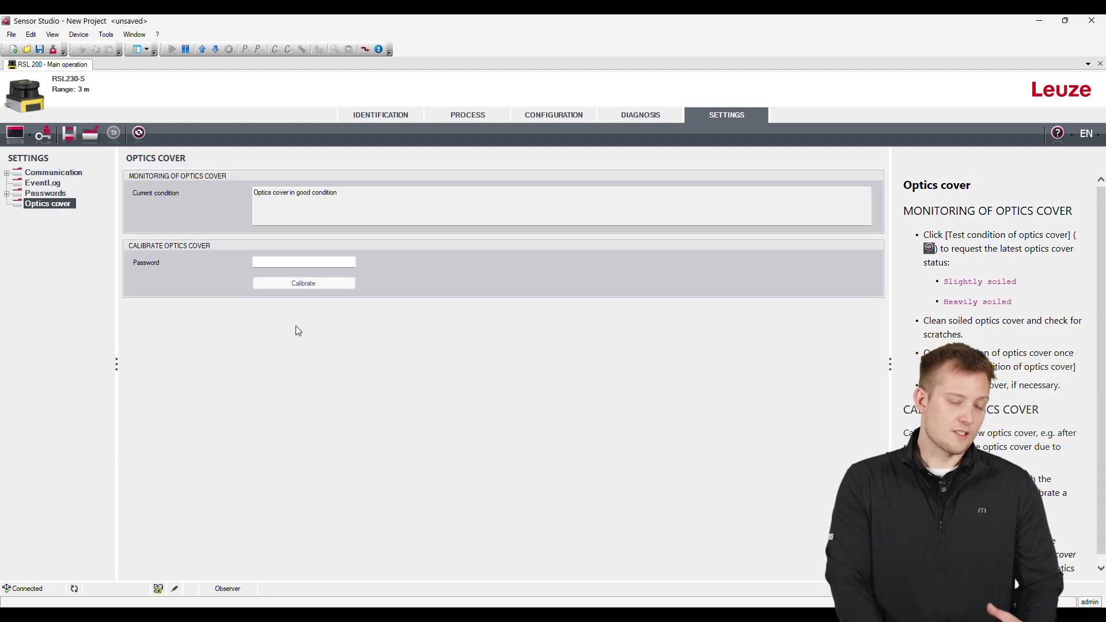